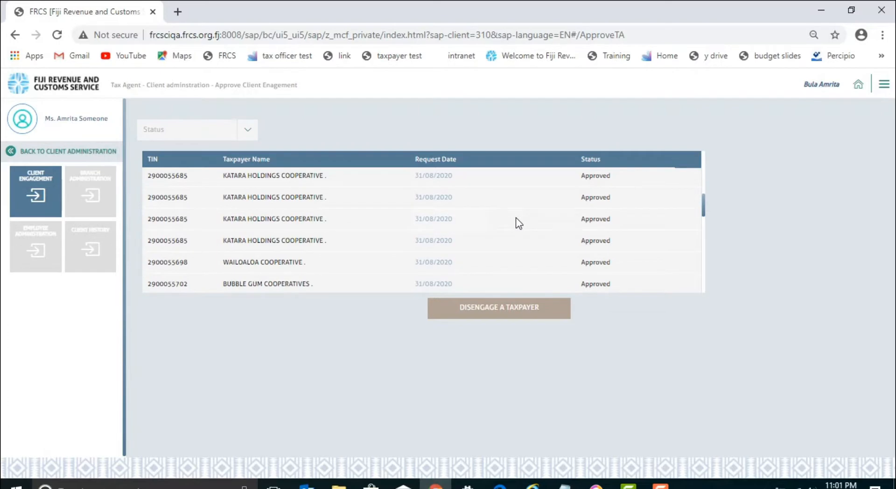
Scroll the Client Engagement list down to the TRUMP LTD request marked Pending Approval.
scroll(516, 217, "down", 5)
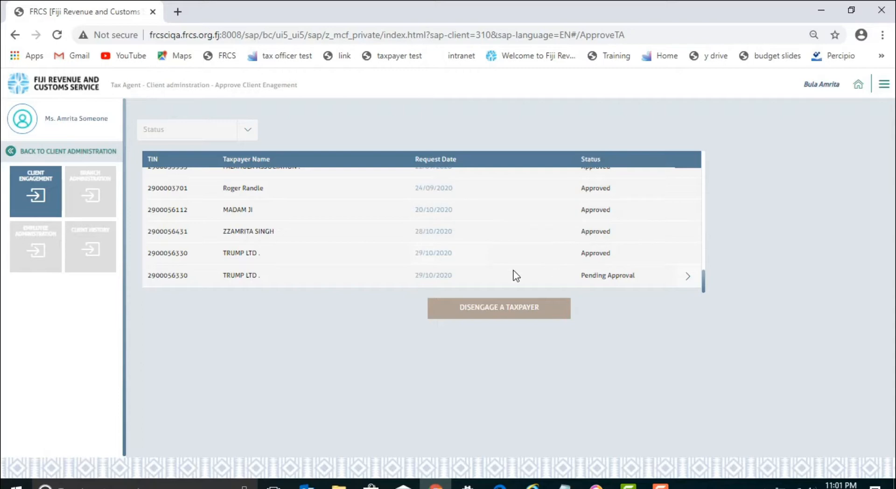
Approve the TRUMP LTD request with remark 'Approved' and the confidentiality declaration ticked.
left_click(688, 276)
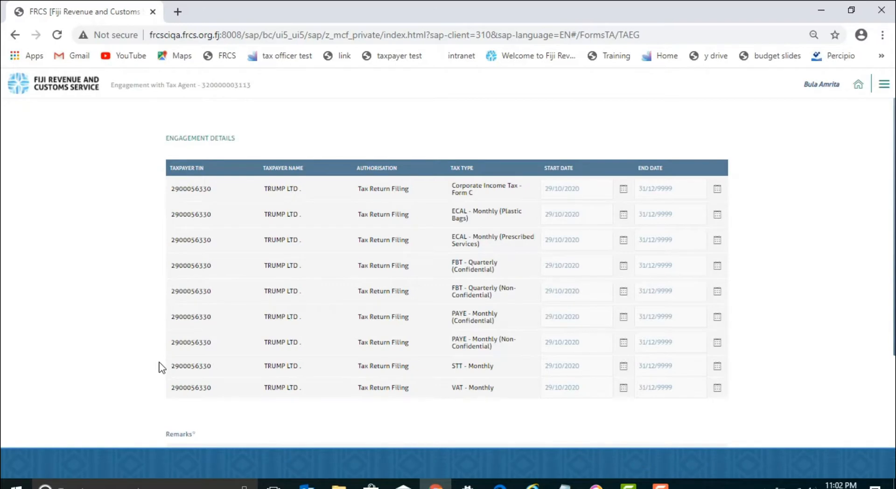
scroll(160, 366, "down", 3)
left_click(190, 329)
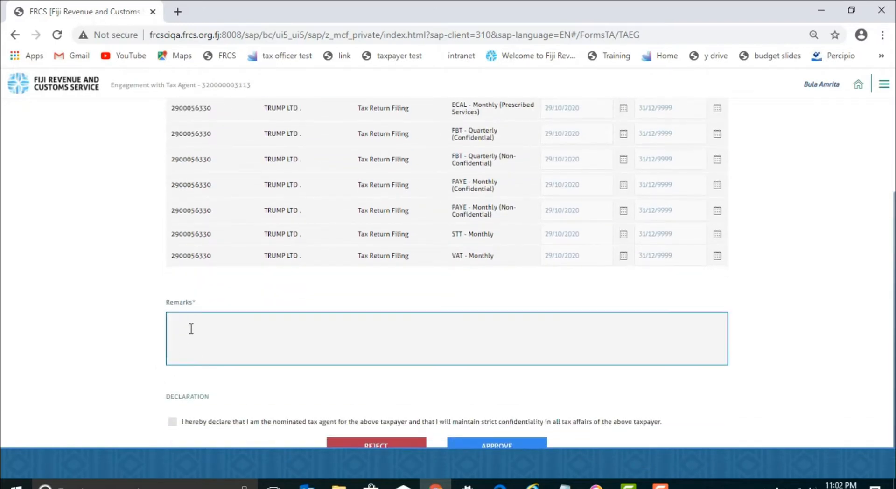
type("Approved")
left_click(172, 421)
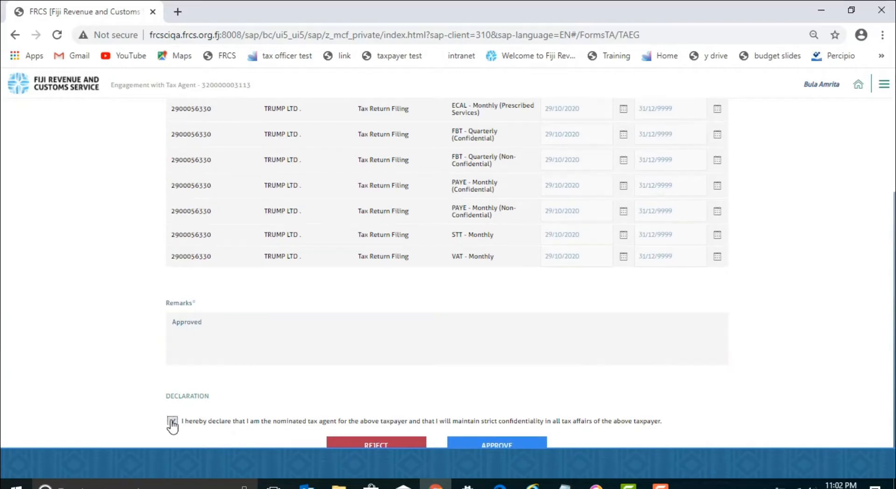
left_click(487, 446)
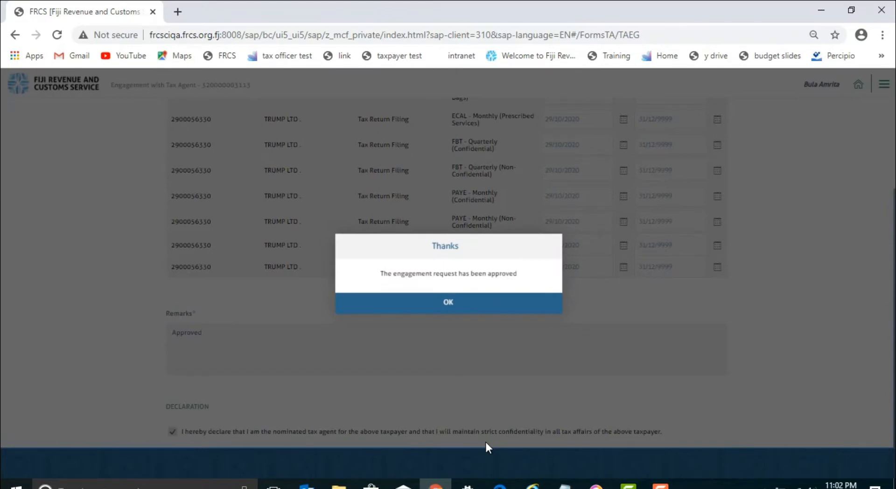
left_click(447, 302)
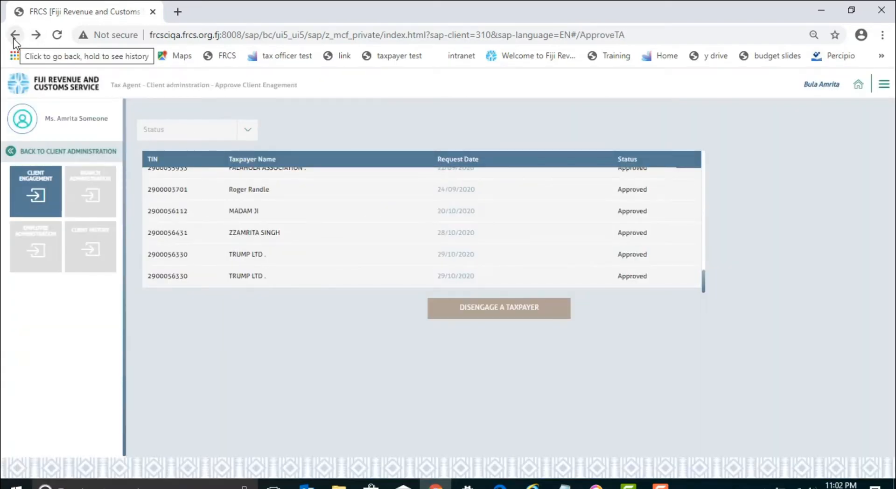
left_click(15, 37)
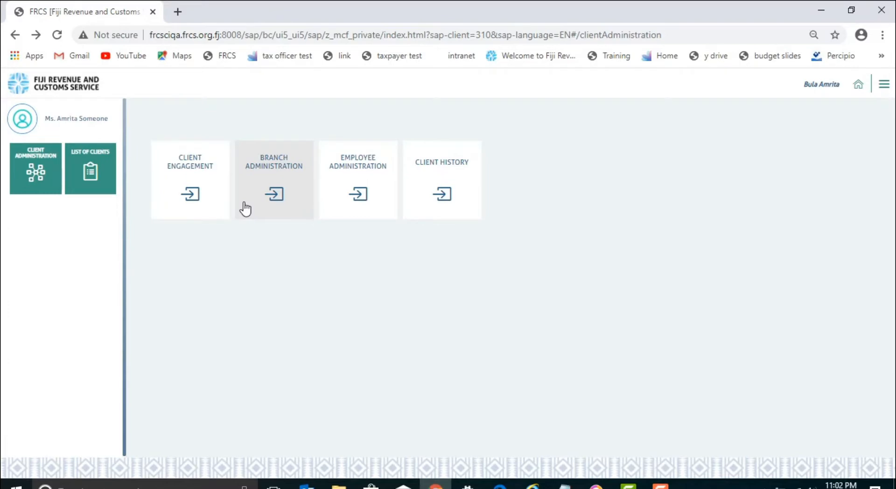
Go to the Branch Administration page listing the agent's branches.
left_click(245, 209)
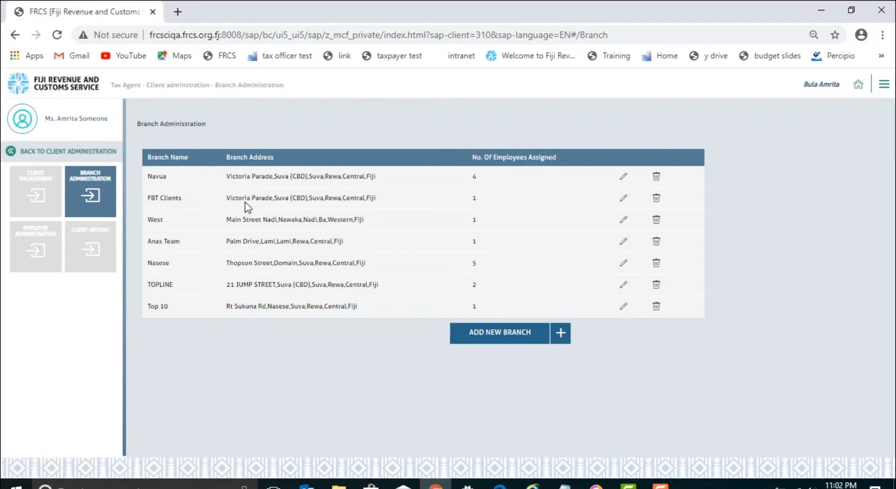
Start a new branch TOP 20 on Victoria Parade in Central region, Rewa, Suva, Suva (CBD).
left_click(490, 333)
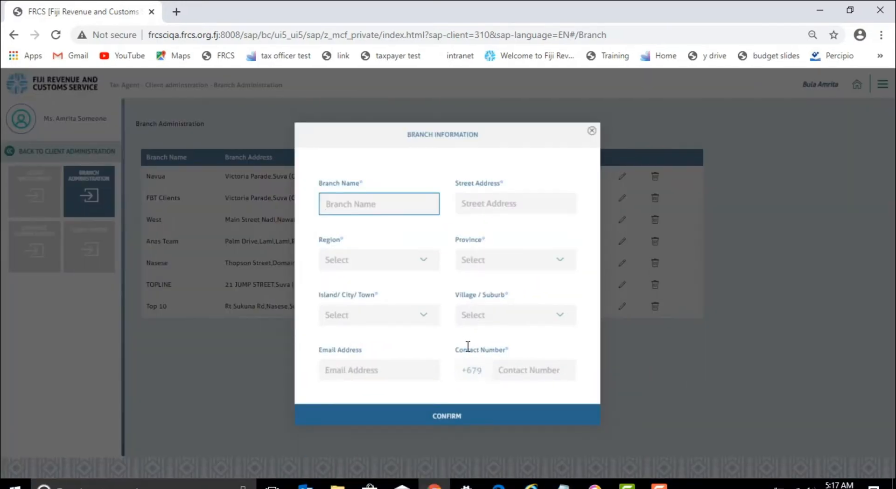
type("TOP 20")
left_click(506, 206)
type("VICTORIA PARADE")
left_click(373, 259)
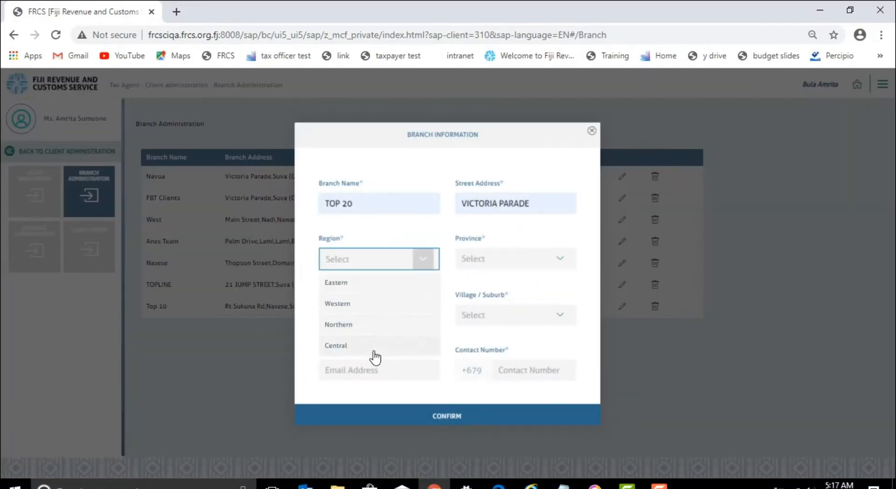
left_click(373, 351)
left_click(517, 257)
left_click(560, 259)
left_click(514, 324)
left_click(402, 311)
type("Suva")
left_click(373, 338)
left_click(522, 309)
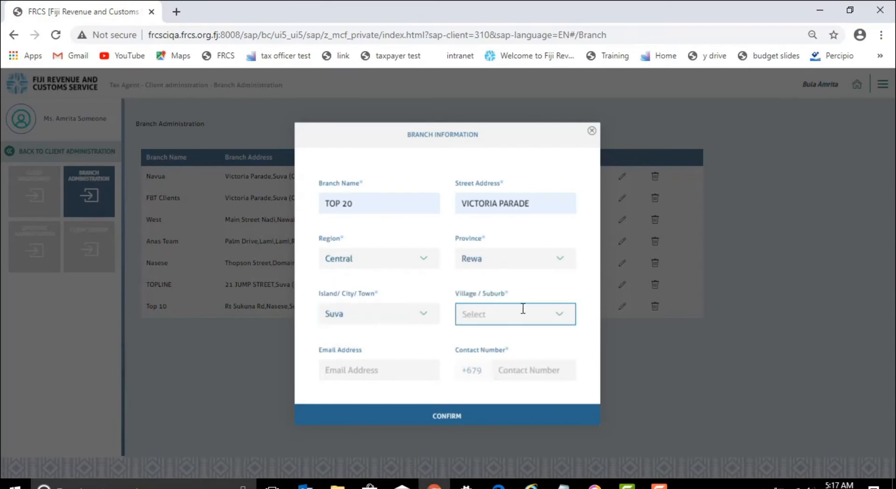
type("Suva (CBD")
left_click(507, 339)
Fill in the branch's e-mail and phone number, then save the TOP 20 branch.
left_click(379, 370)
left_click(528, 370)
type("9112233")
left_click(457, 415)
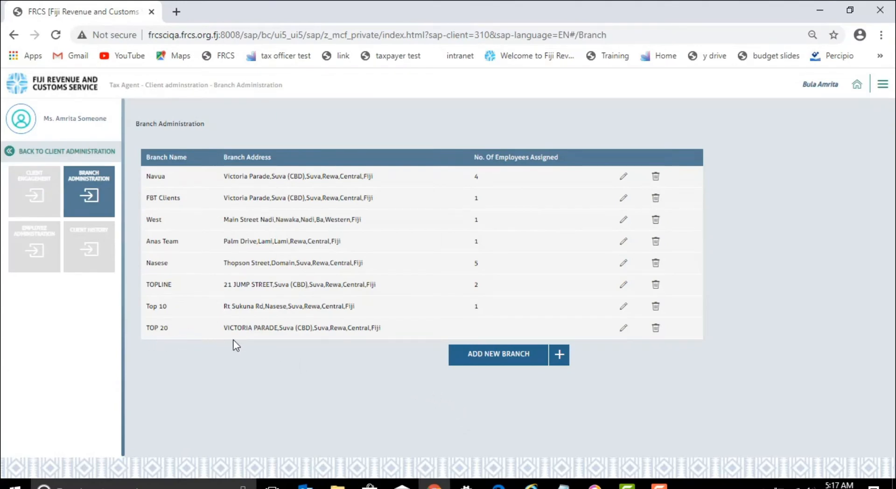
Delete the TOP 20 branch and go to Employee Administration.
left_click(659, 329)
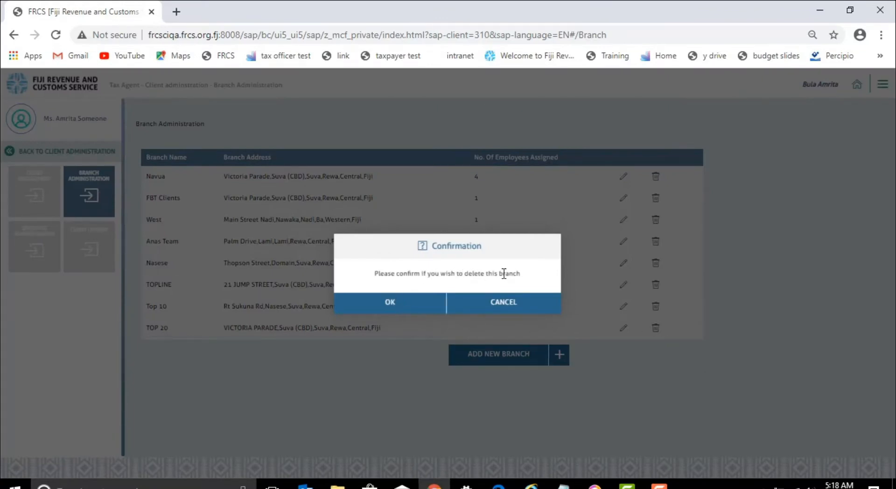
left_click(414, 307)
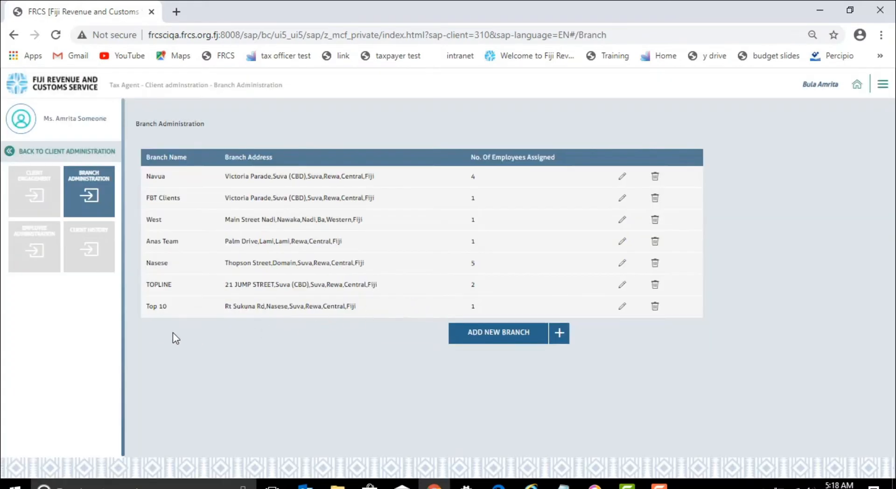
left_click(39, 255)
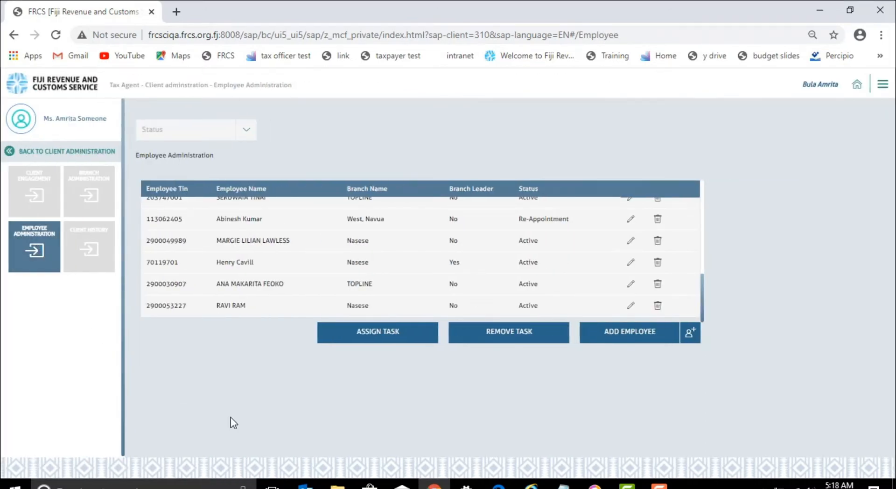
Add an employee from their pasted TIN, assigned to branch Top 10 with branch leader No.
left_click(616, 345)
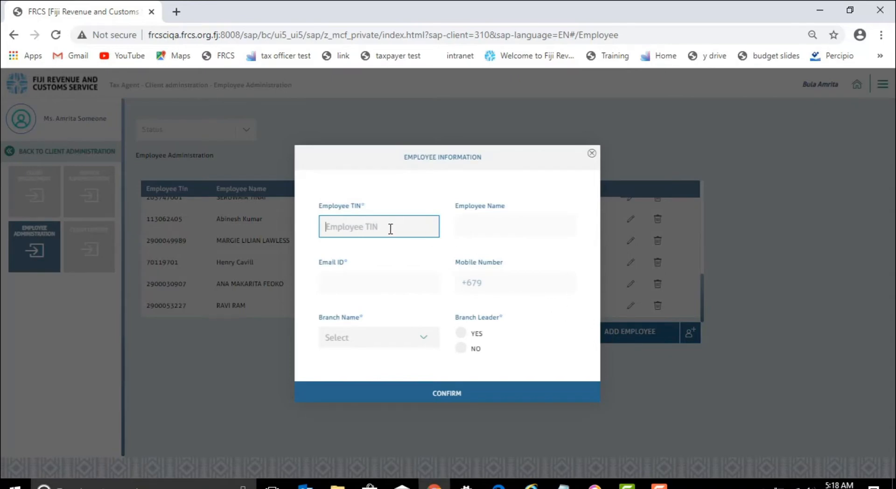
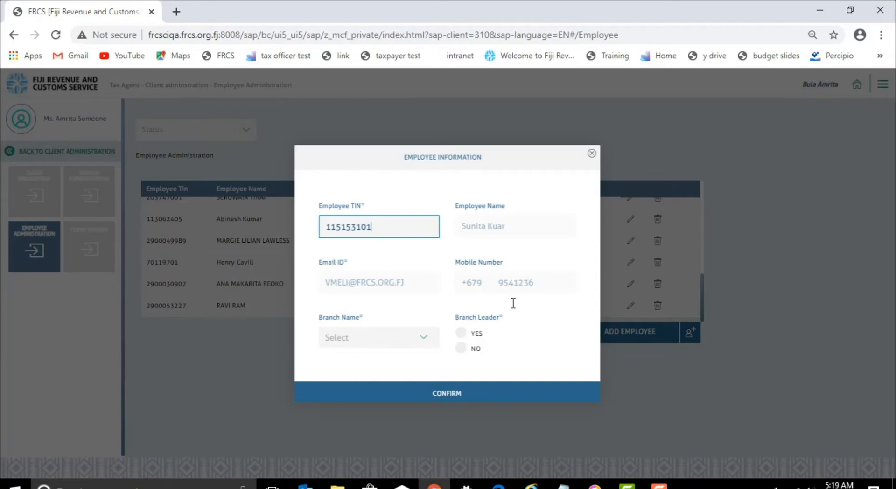
left_click(423, 337)
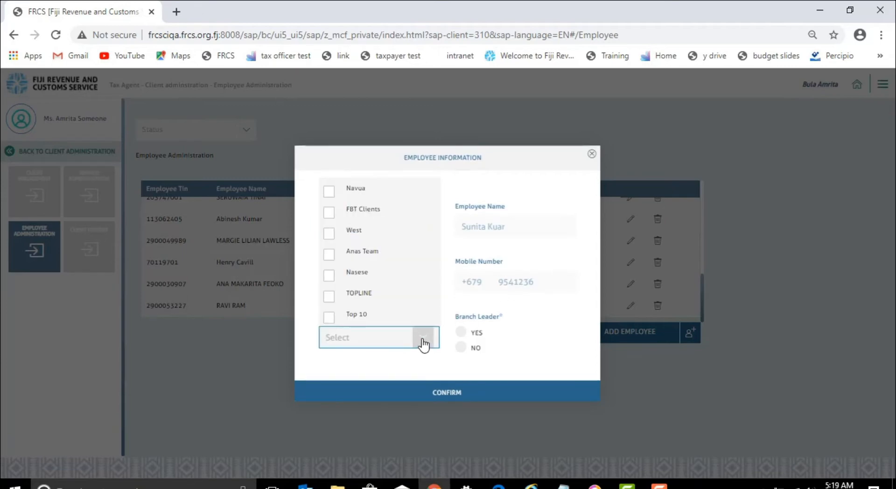
left_click(329, 319)
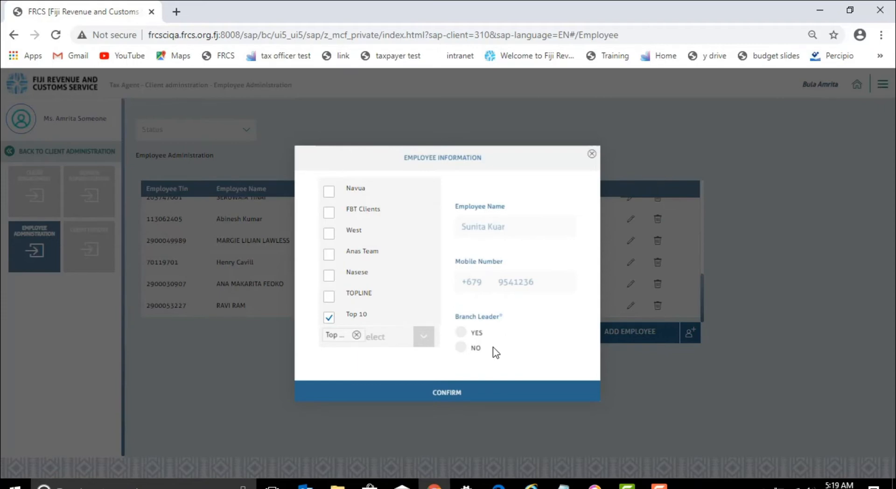
left_click(461, 347)
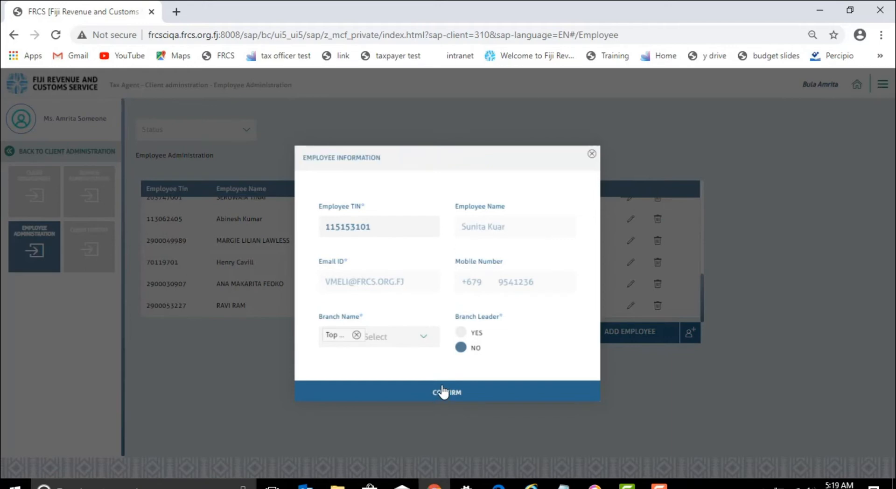
Save the new employee.
left_click(443, 392)
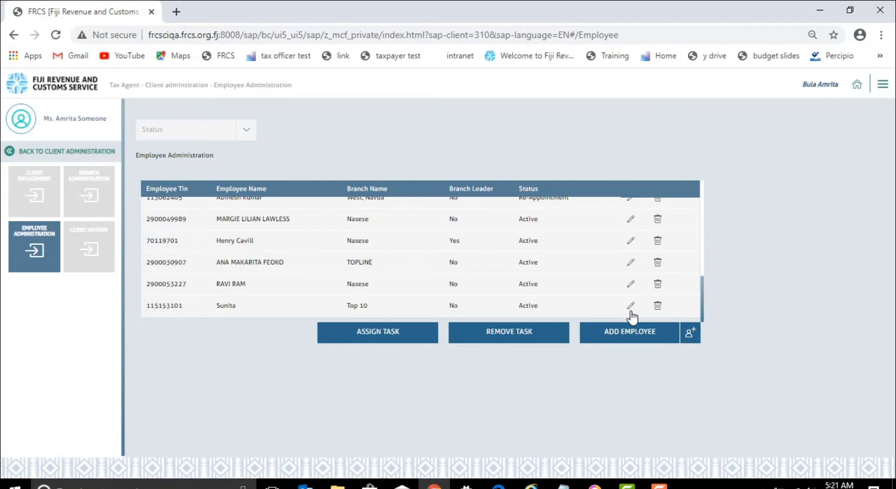
Deactivate the new Top 10 employee with reason 'Non-renewal of contract'.
left_click(657, 306)
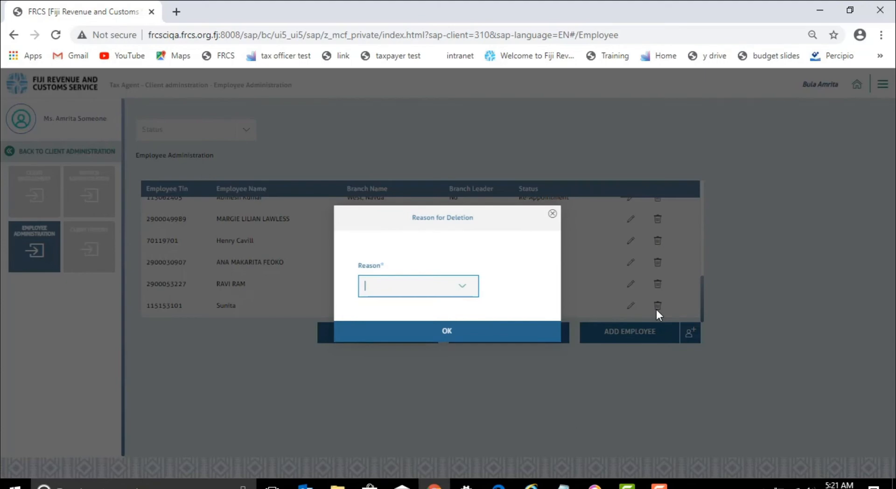
left_click(462, 285)
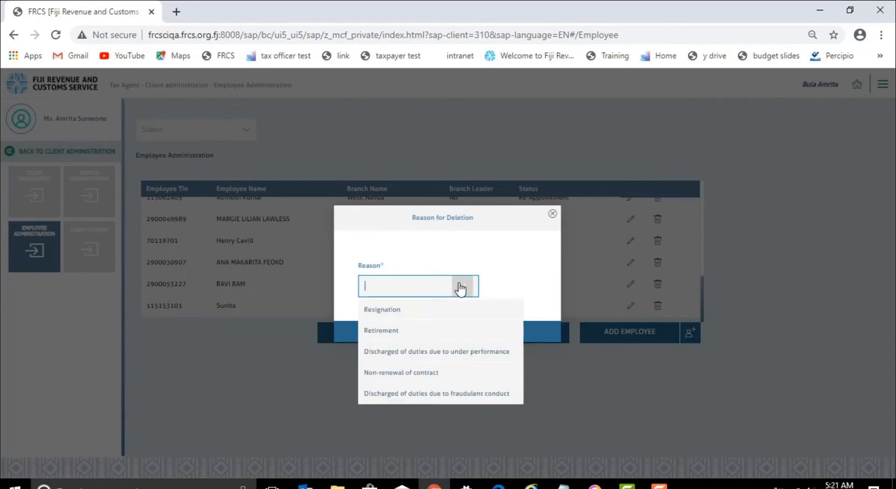
left_click(447, 377)
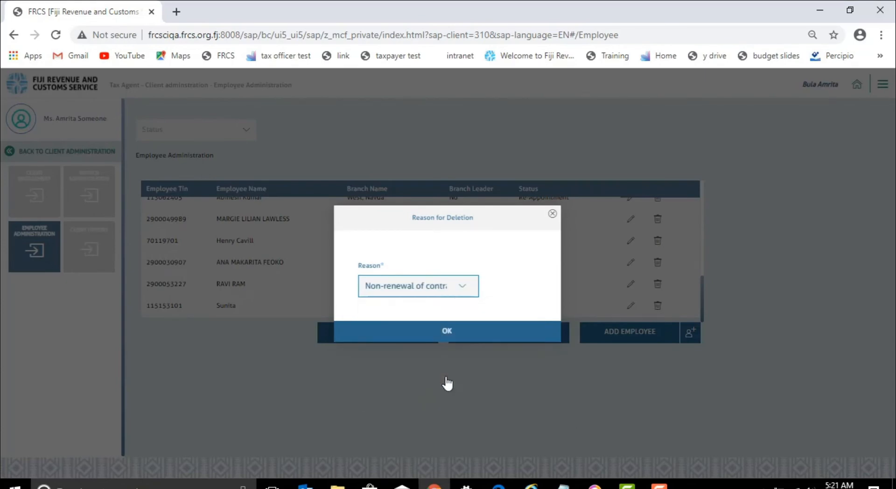
left_click(448, 334)
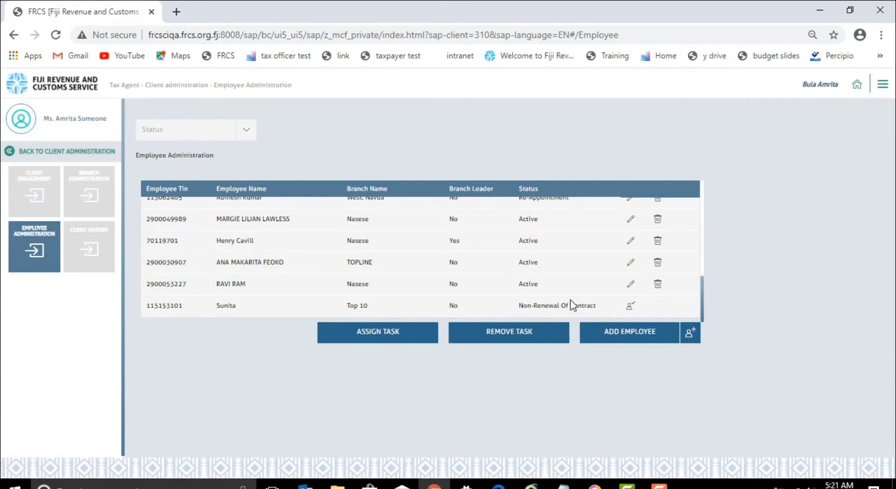
Reactivate the Top 10 employee with 'Re-appointment' as the reason.
left_click(628, 310)
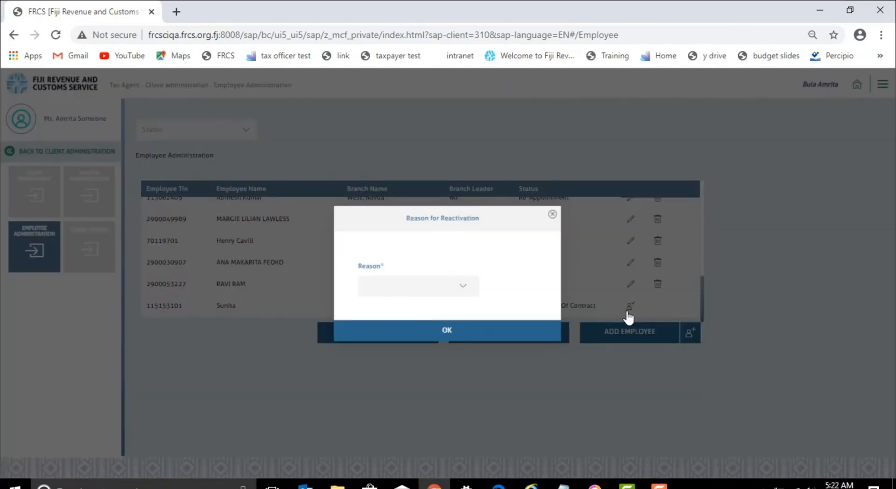
left_click(460, 289)
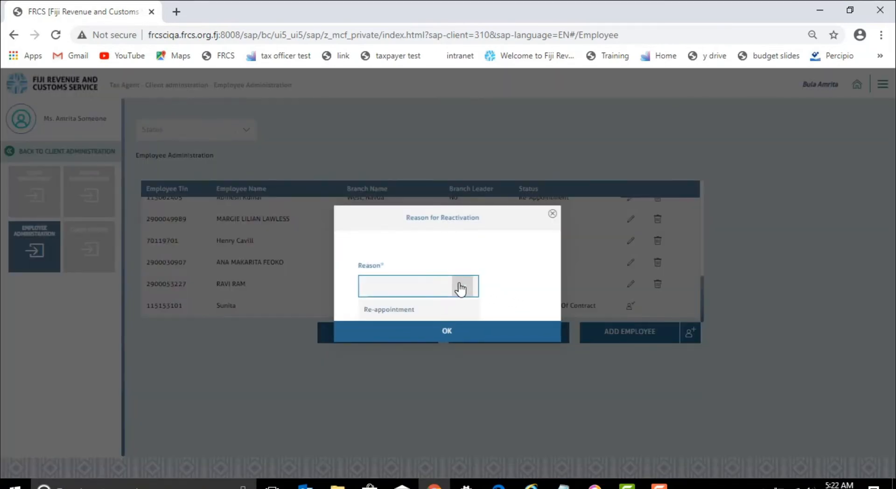
left_click(410, 311)
left_click(438, 332)
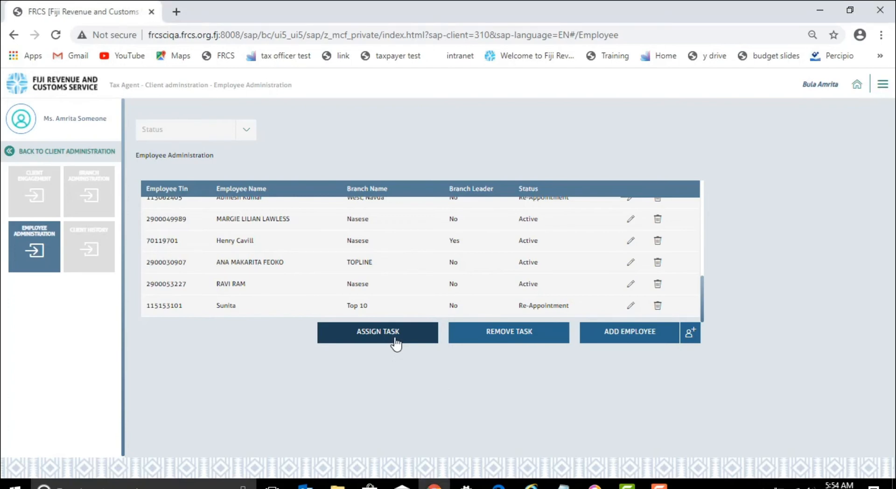
Give the first listed employee TRUMP LTD Objections, Taxpayer Requests and Form C filing tasks.
left_click(393, 344)
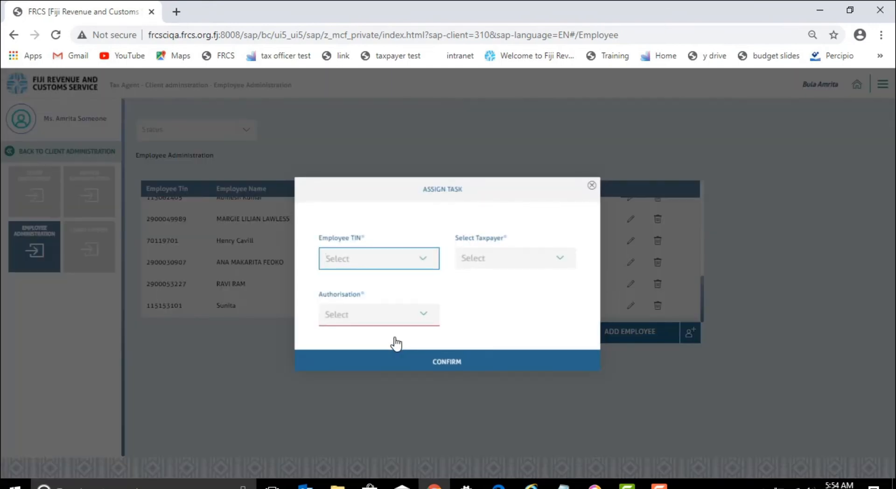
left_click(424, 263)
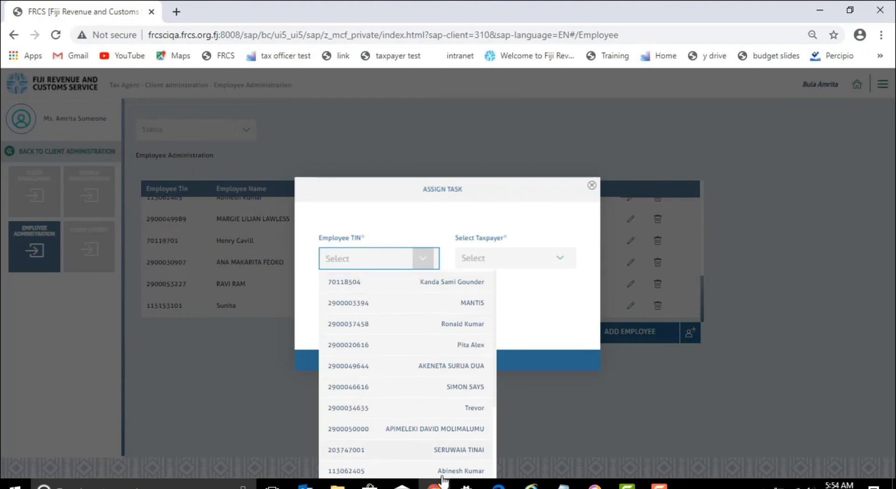
left_click(460, 283)
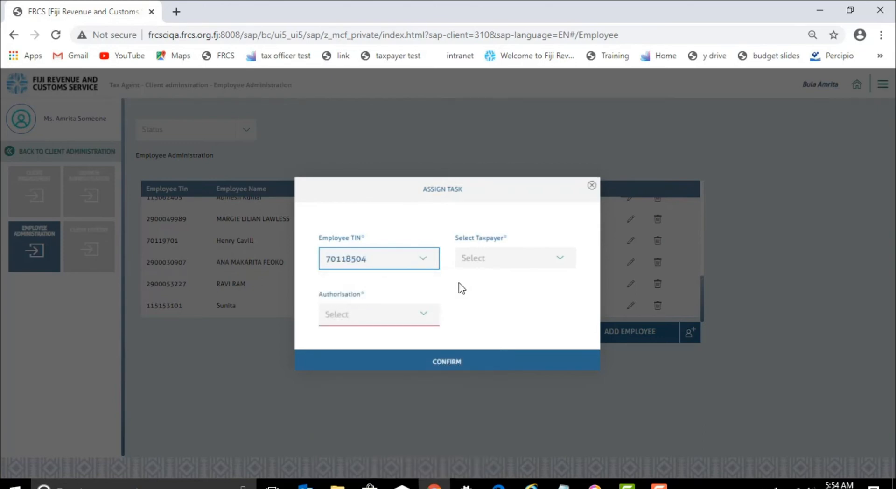
left_click(558, 265)
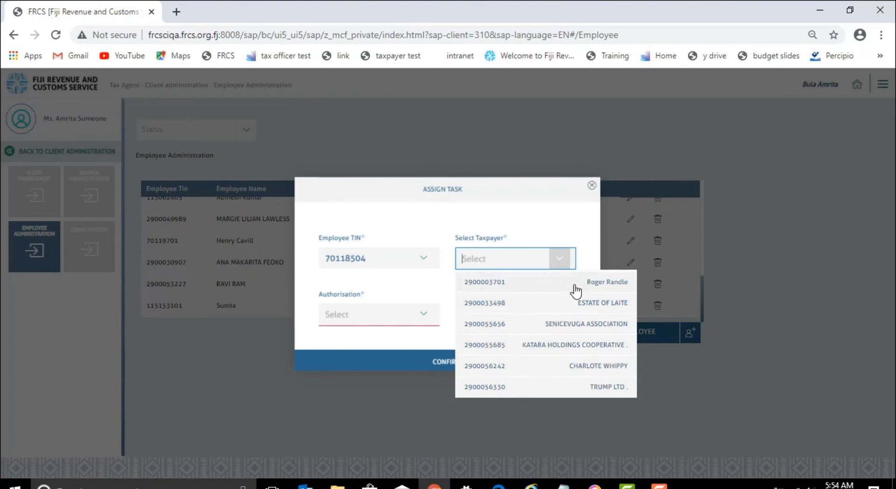
left_click(605, 393)
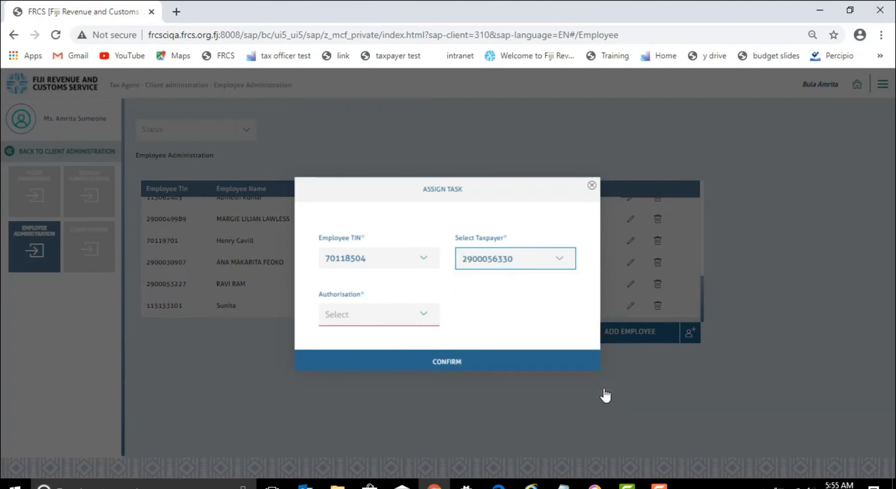
left_click(424, 317)
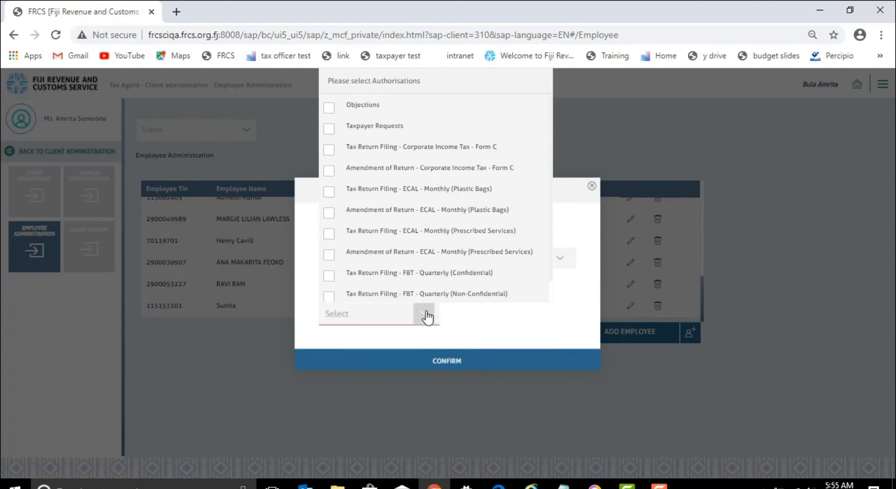
left_click(331, 108)
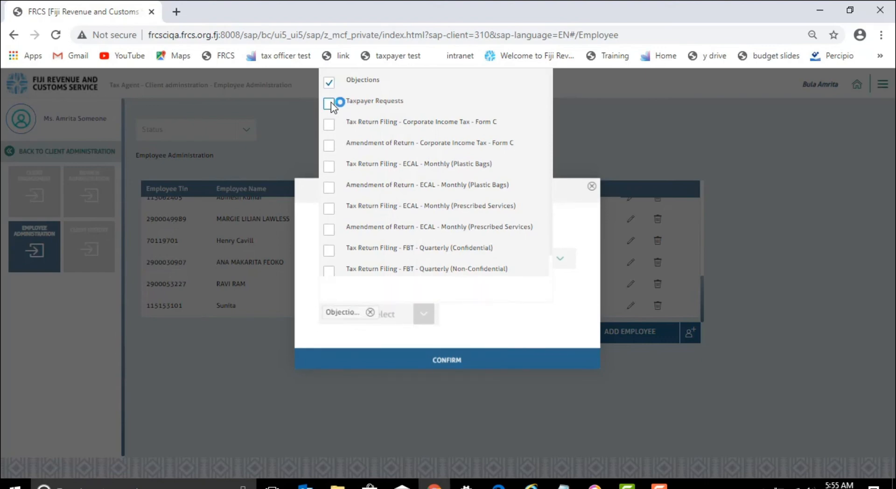
left_click(330, 103)
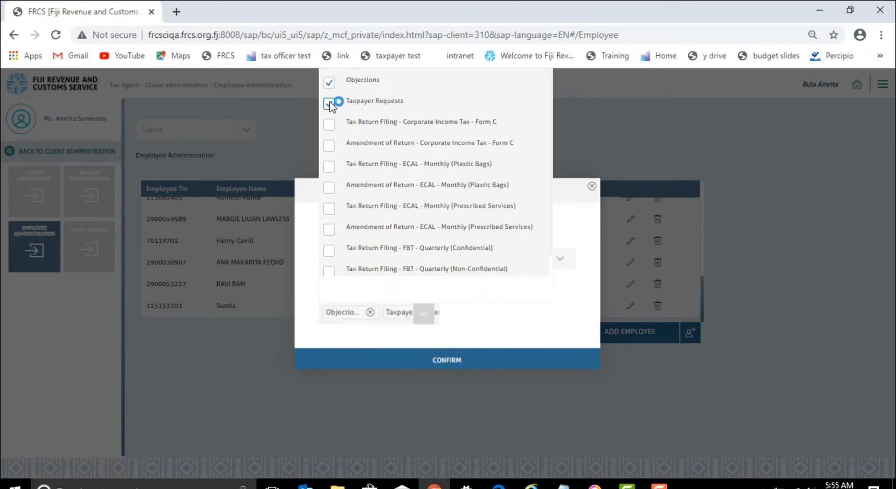
left_click(331, 127)
left_click(457, 363)
left_click(454, 362)
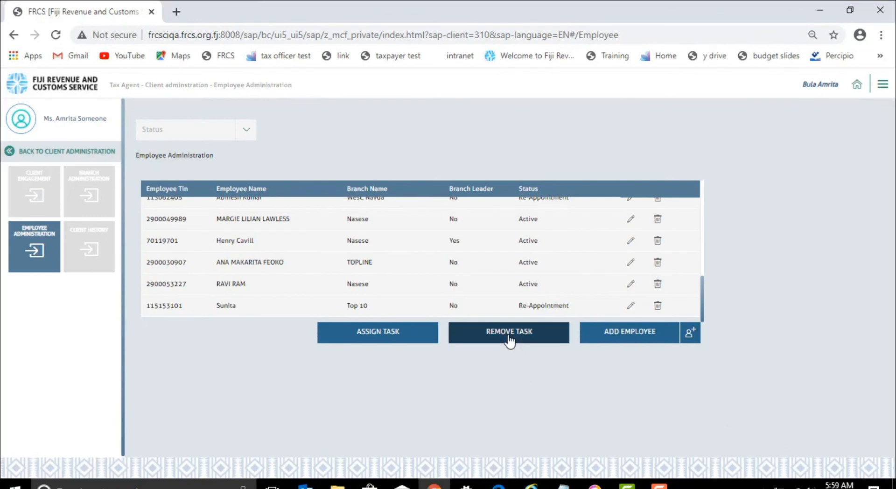
Remove the employee's SWIFT PLC ECAL Monthly, FBT Quarterly and HEPTATHLON LEGAL PLC Objections tasks.
left_click(509, 333)
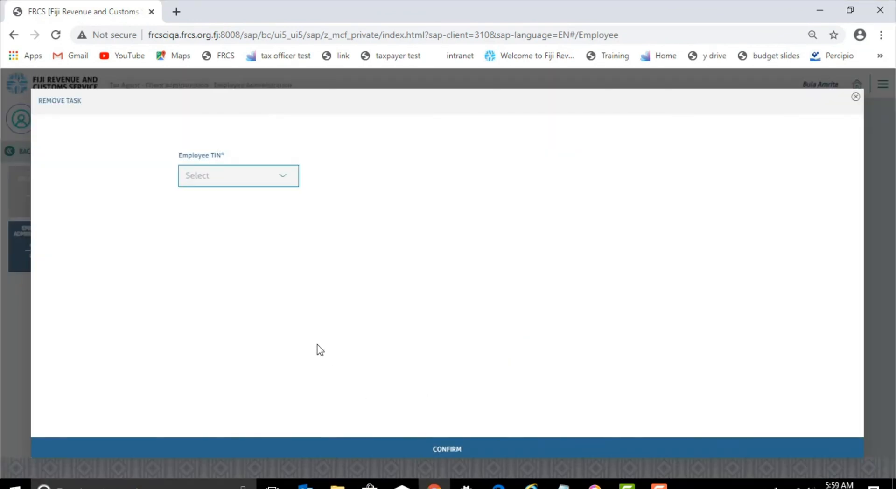
left_click(285, 179)
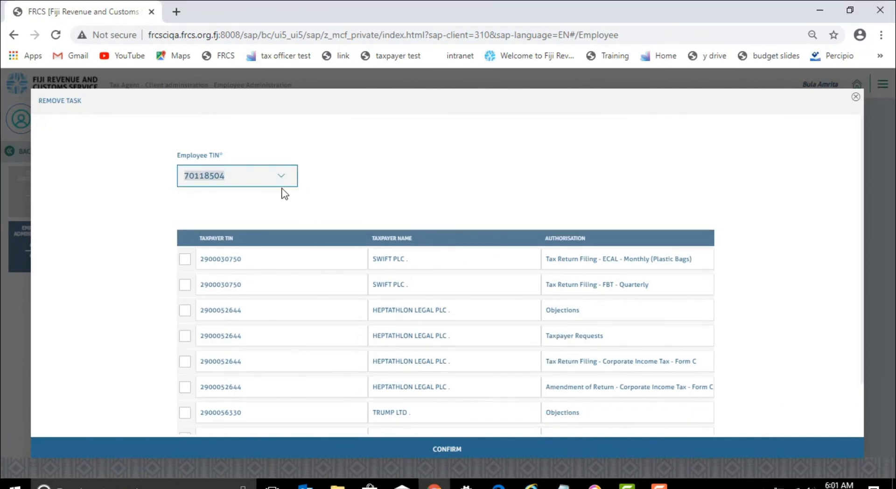
left_click(184, 259)
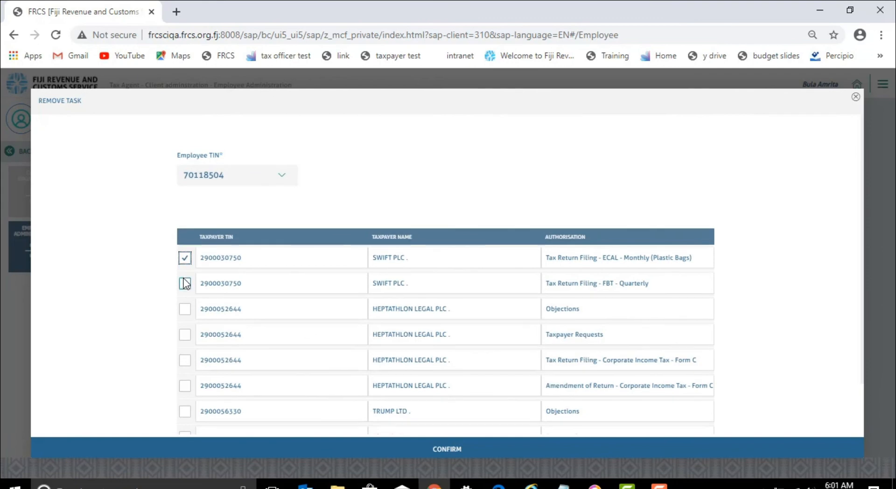
left_click(185, 285)
left_click(184, 309)
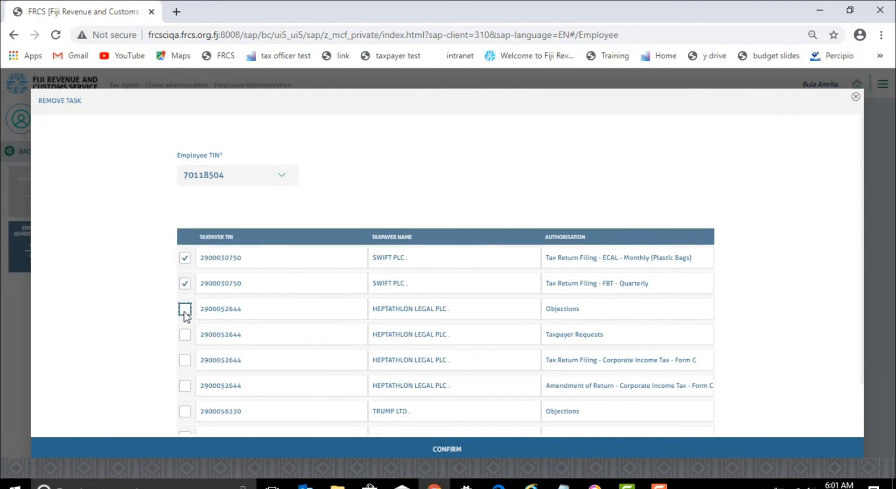
left_click(446, 450)
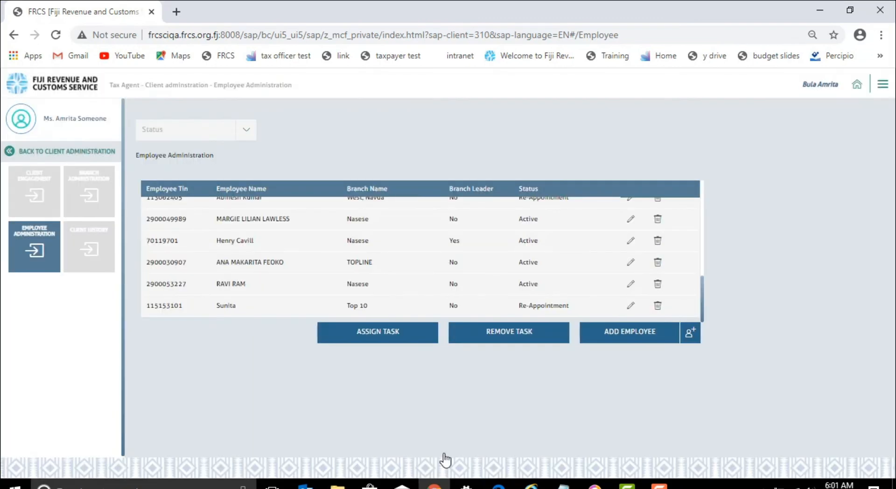